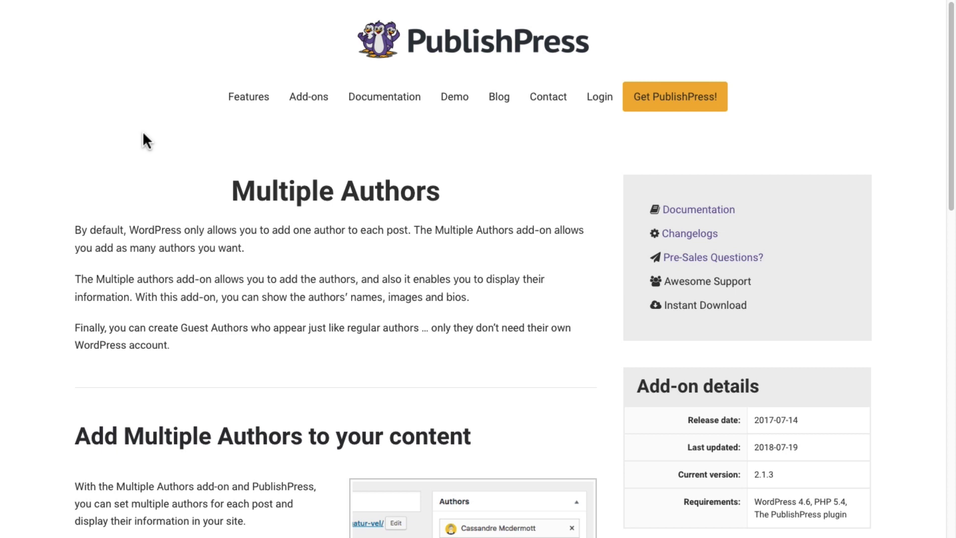
Switch to the 'Posts ‹ PublishPress' tab to show the WordPress Posts list.
mouse_move(309, 5)
left_click(255, 30)
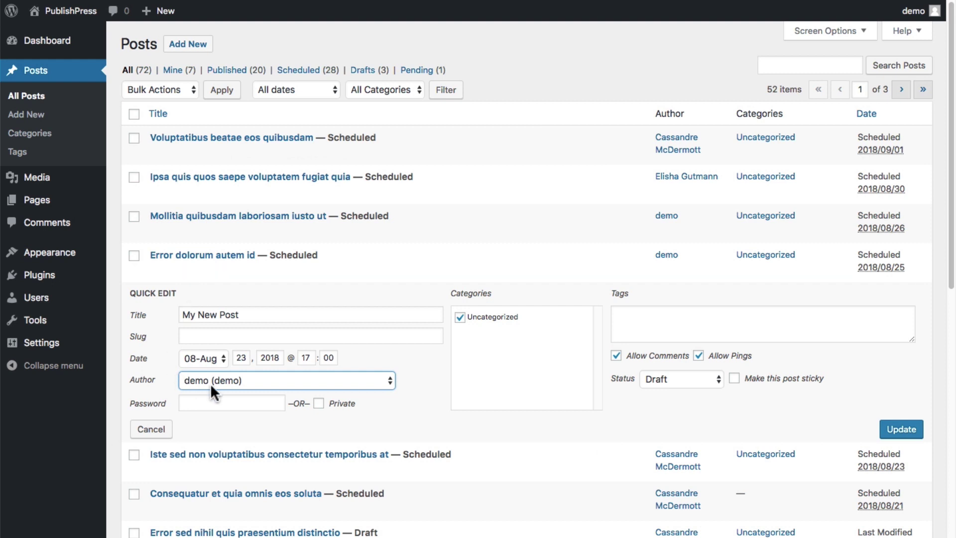
Confirm the Quick Edit Author dropdown allows only one author, then return to the Multiple Authors tab.
left_click(210, 383)
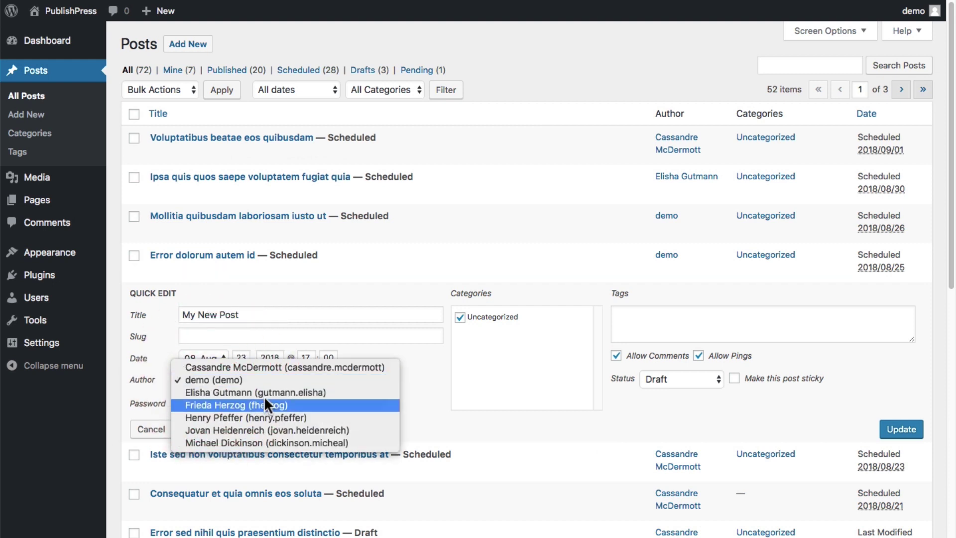
left_click(374, 269)
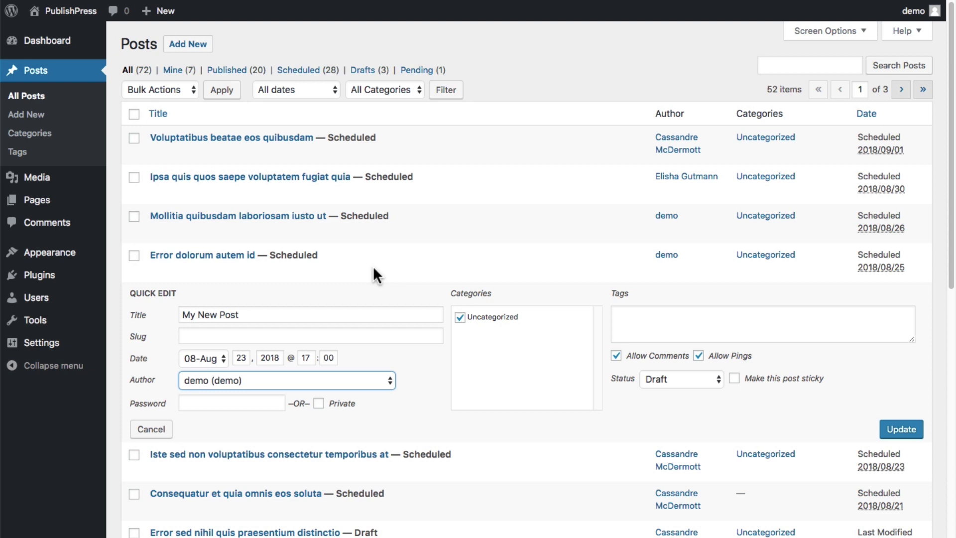
left_click(107, 31)
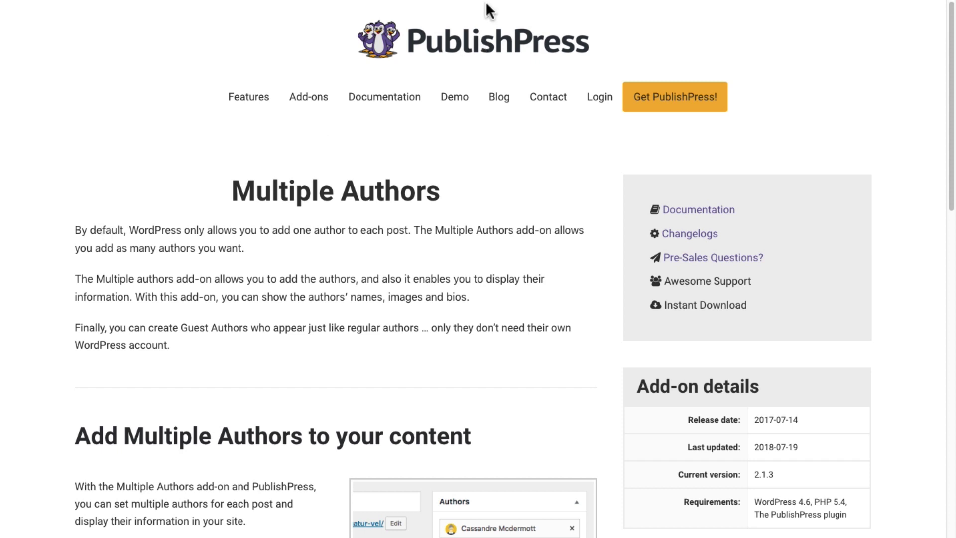
Show the multi-author site's Posts list, where 'This post is a Pitch' has six authors.
mouse_move(500, 7)
left_click(437, 30)
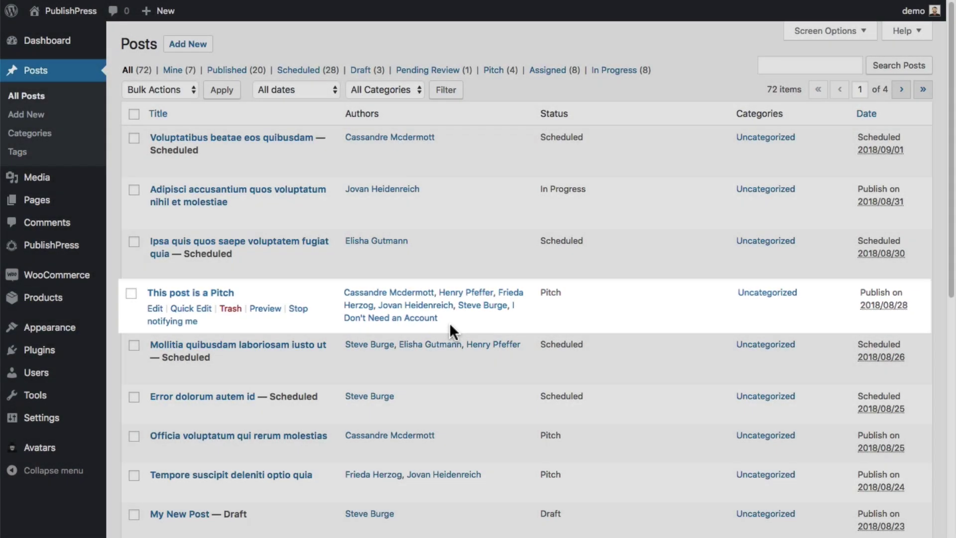
mouse_move(378, 5)
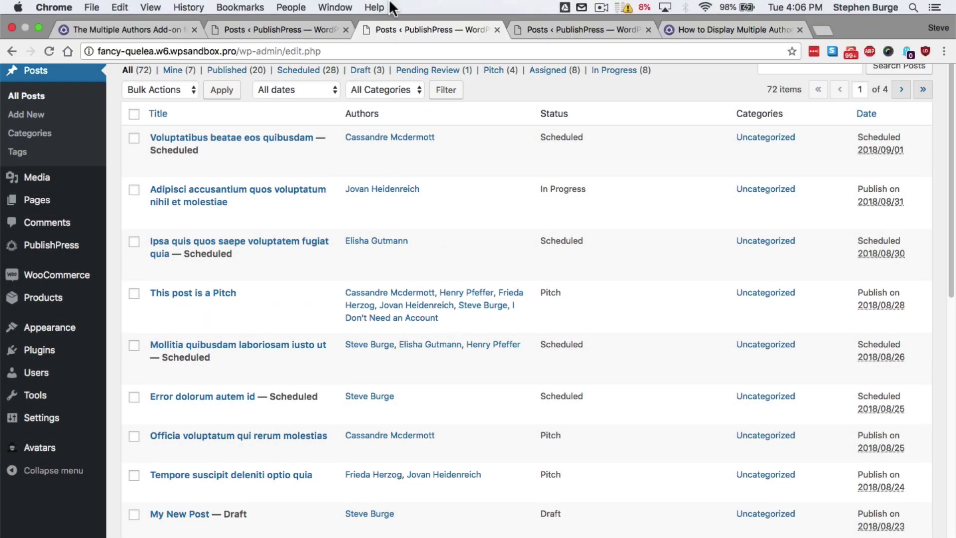
left_click(551, 26)
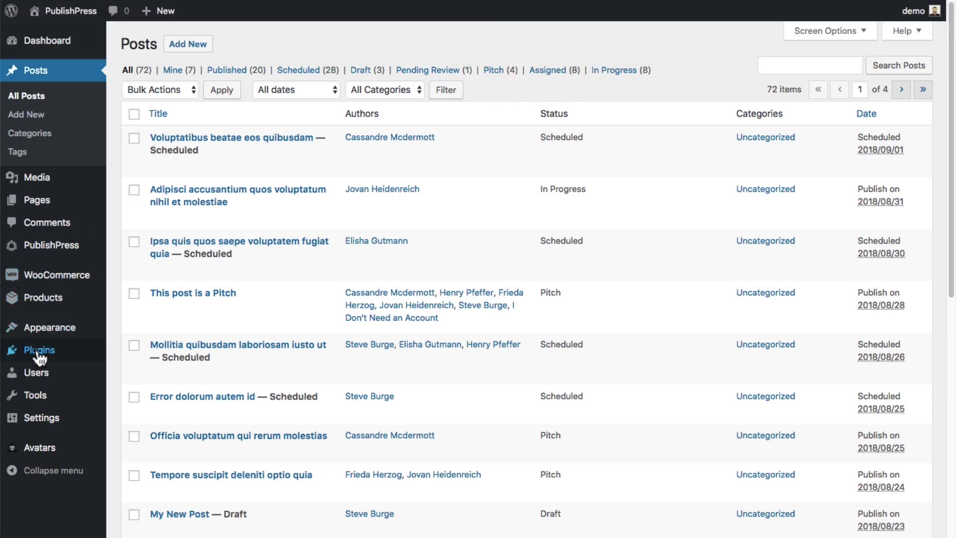
Open Installed Plugins to confirm PublishPress Multiple Authors 2.1.3 is active.
left_click(38, 351)
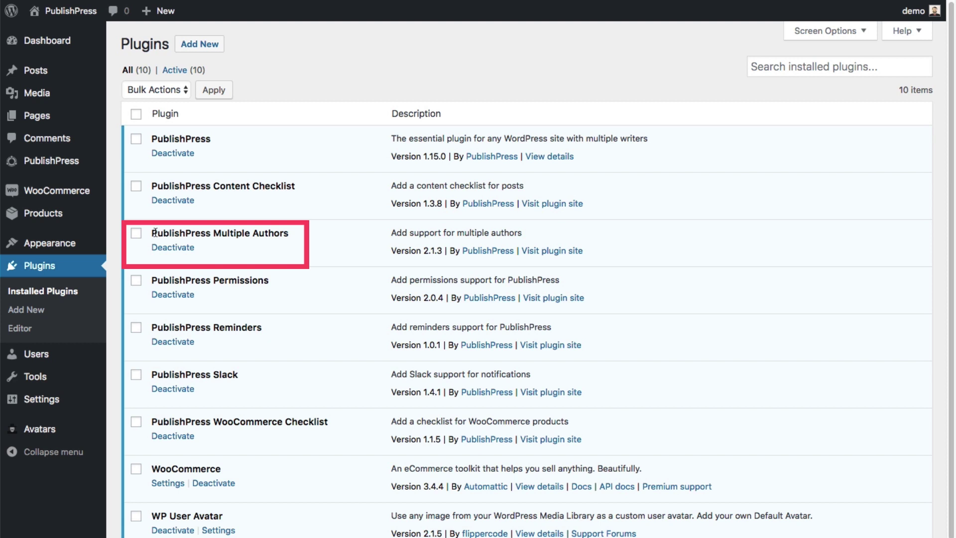
mouse_move(58, 172)
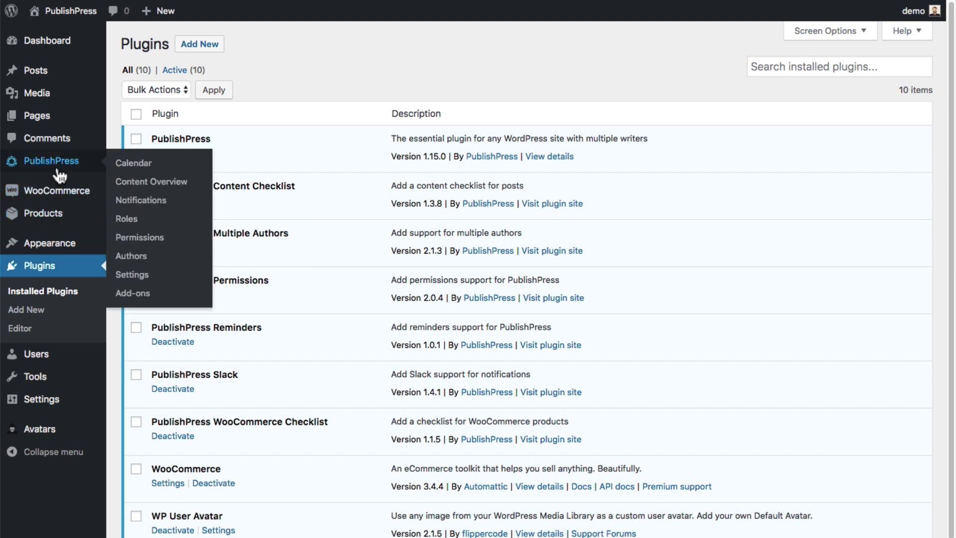
View the PublishPress Authors list of users and guest authors, then go back to All Posts.
left_click(132, 257)
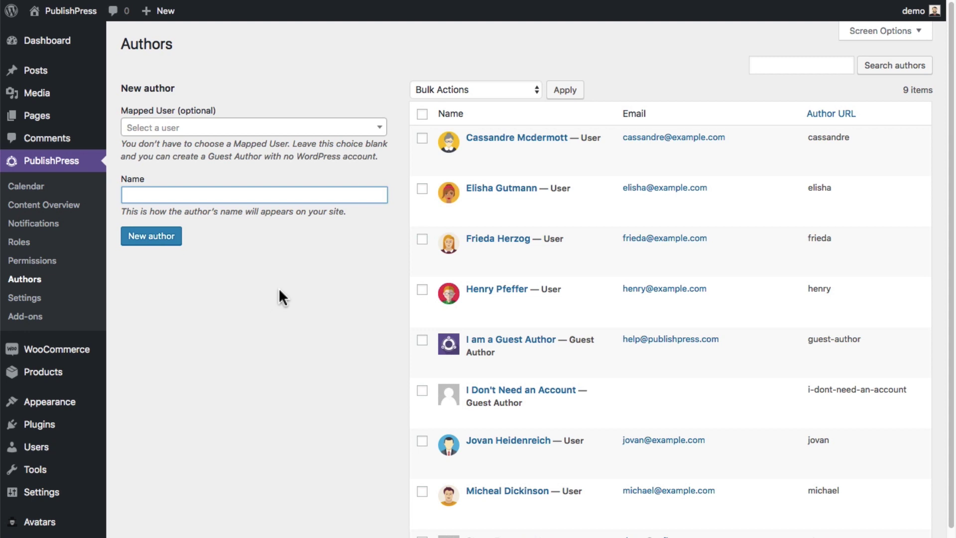
left_click(32, 71)
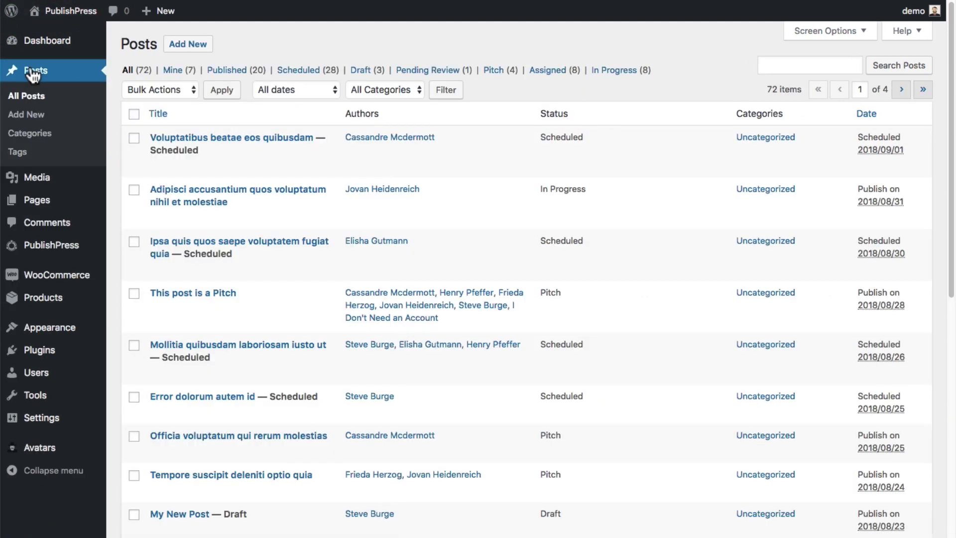
Add three more authors to 'Voluptatibus beatae eos quibusdam' in its Authors box.
left_click(157, 165)
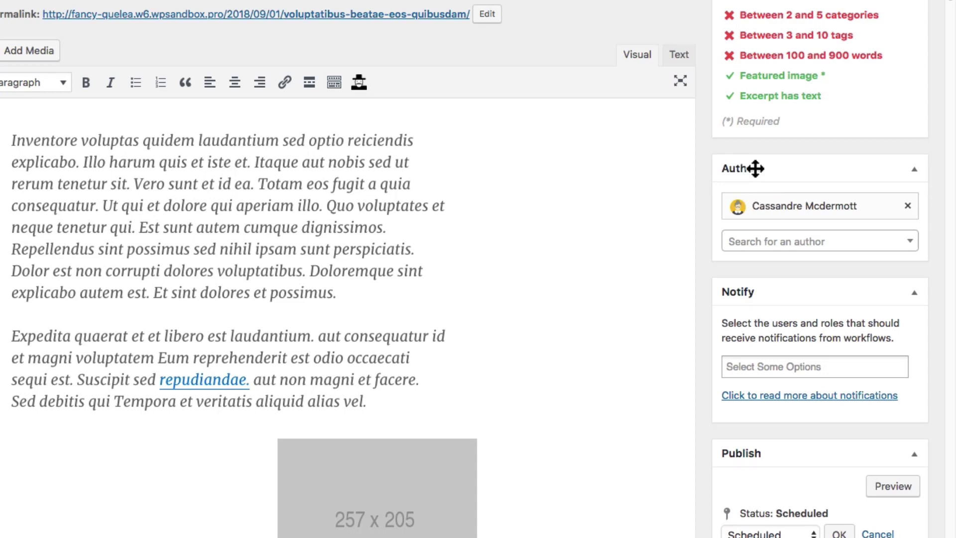
left_click(759, 242)
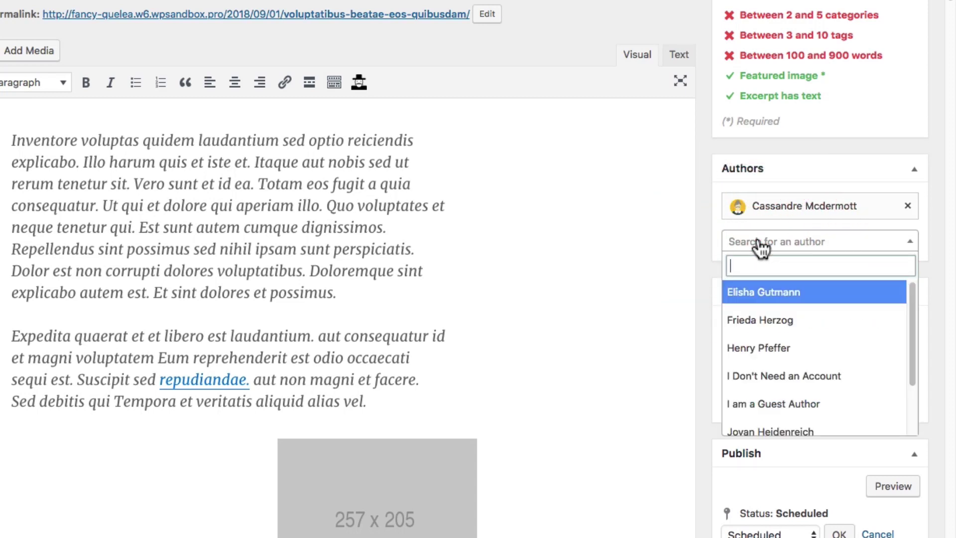
left_click(767, 292)
left_click(762, 273)
scroll(762, 348, "down", 1)
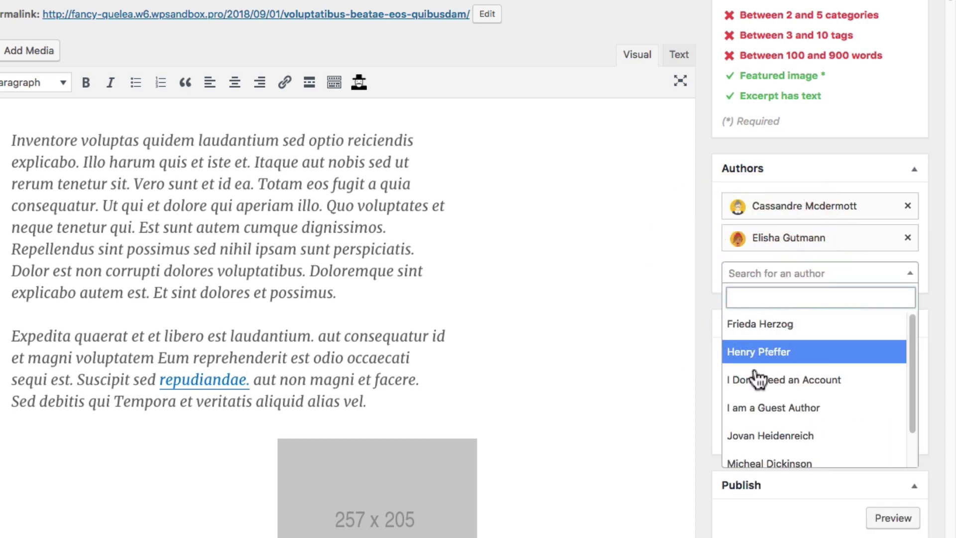
left_click(757, 350)
left_click(755, 307)
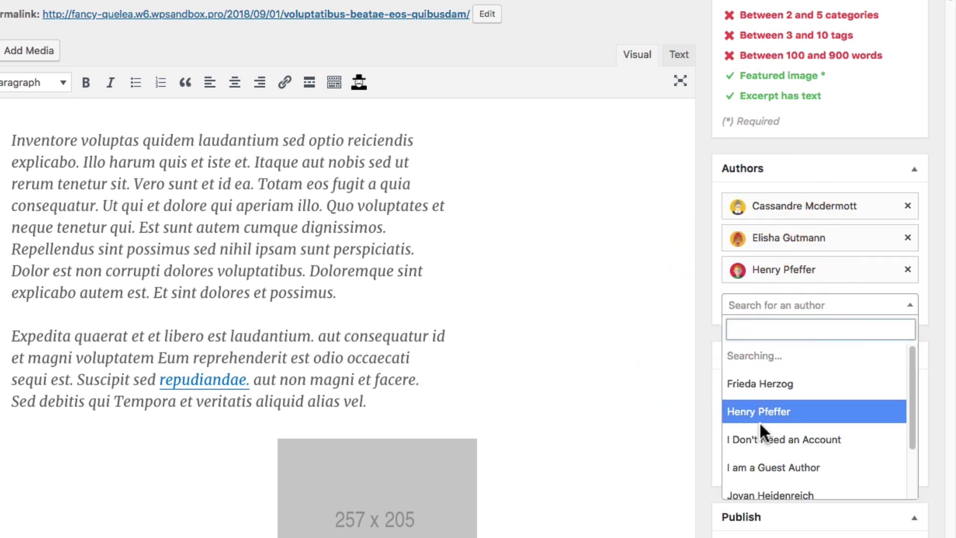
scroll(759, 421, "down", 1)
left_click(761, 441)
Update the four-author post and preview it on the site.
scroll(720, 413, "down", 5)
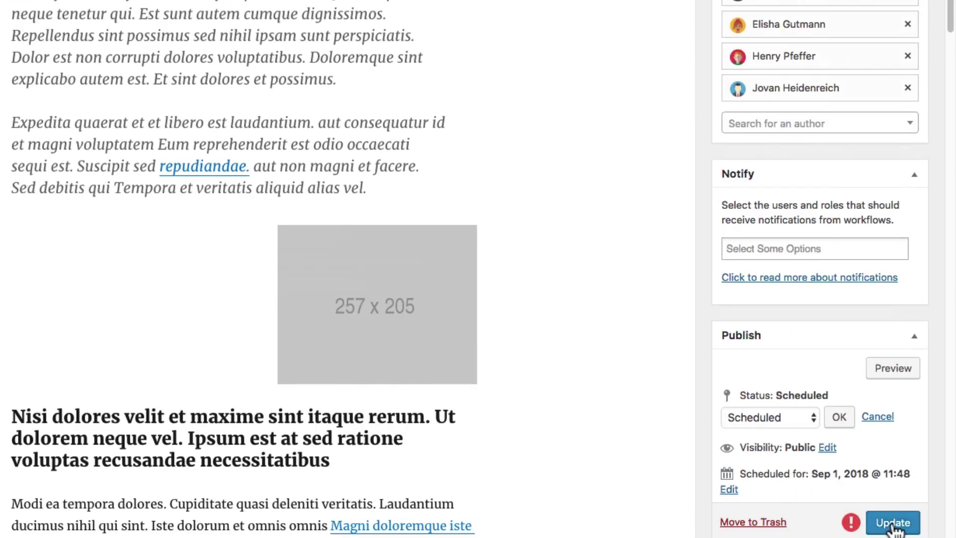
left_click(892, 522)
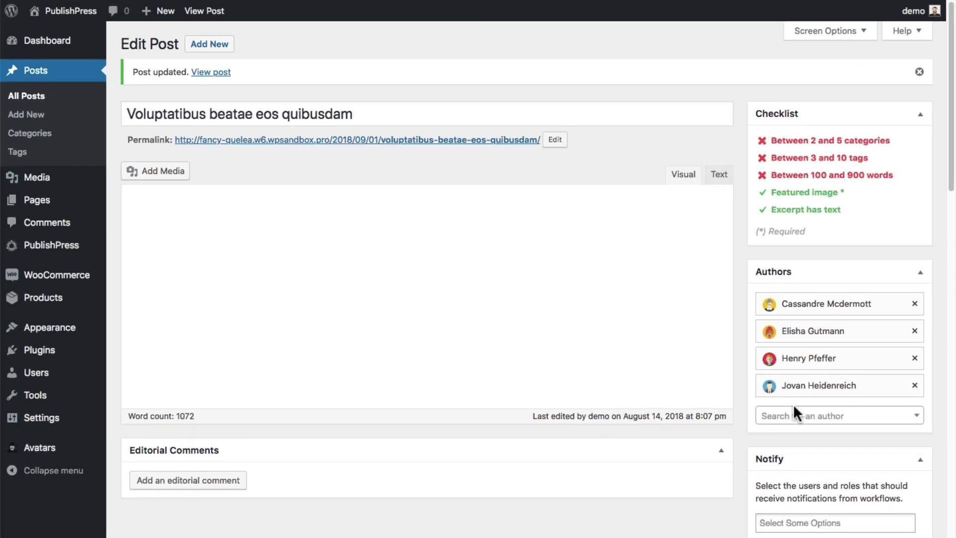
left_click(396, 140)
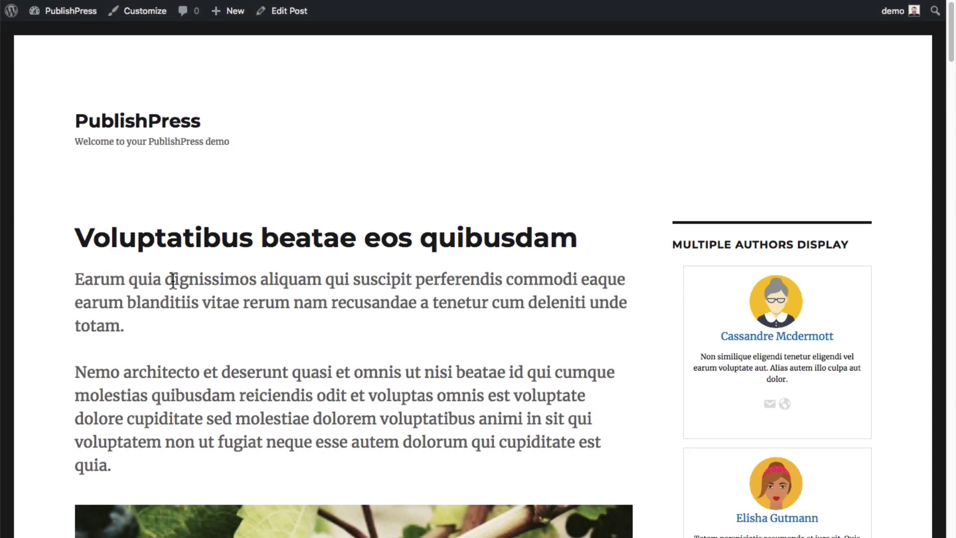
scroll(643, 251, "down", 2)
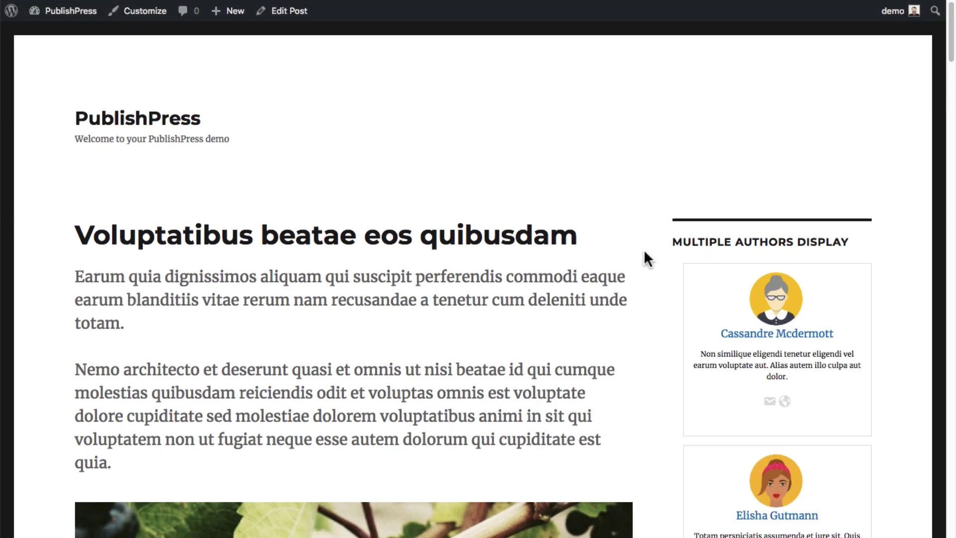
scroll(645, 254, "down", 10)
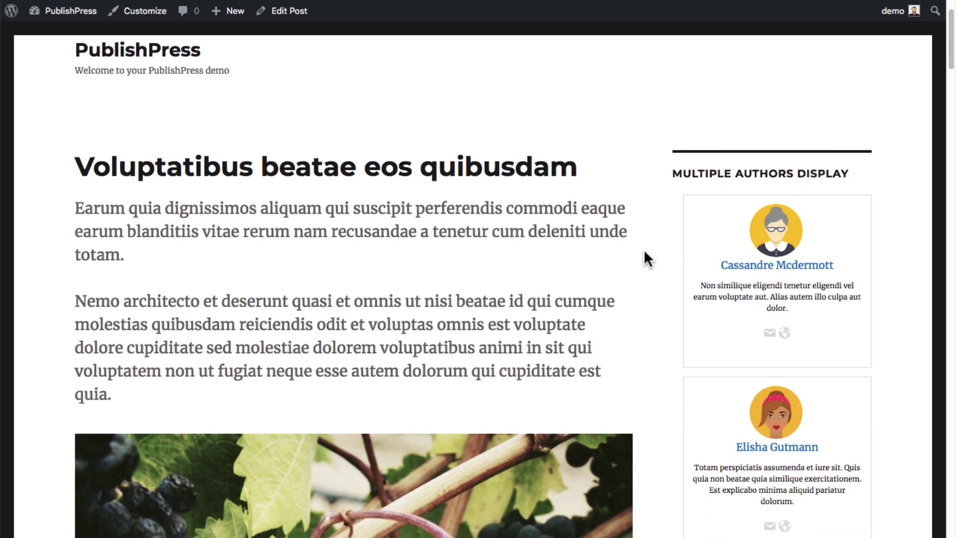
scroll(644, 251, "down", 9)
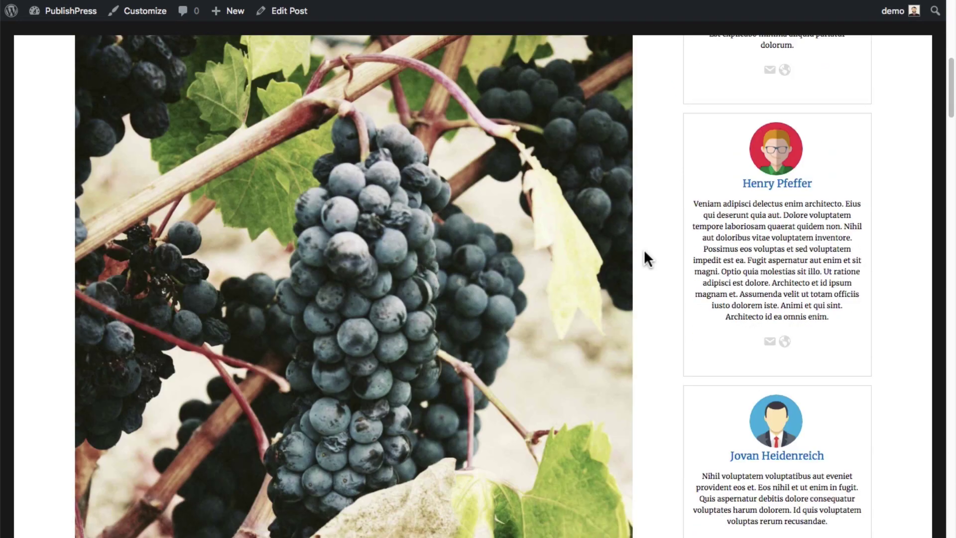
scroll(641, 255, "down", 2)
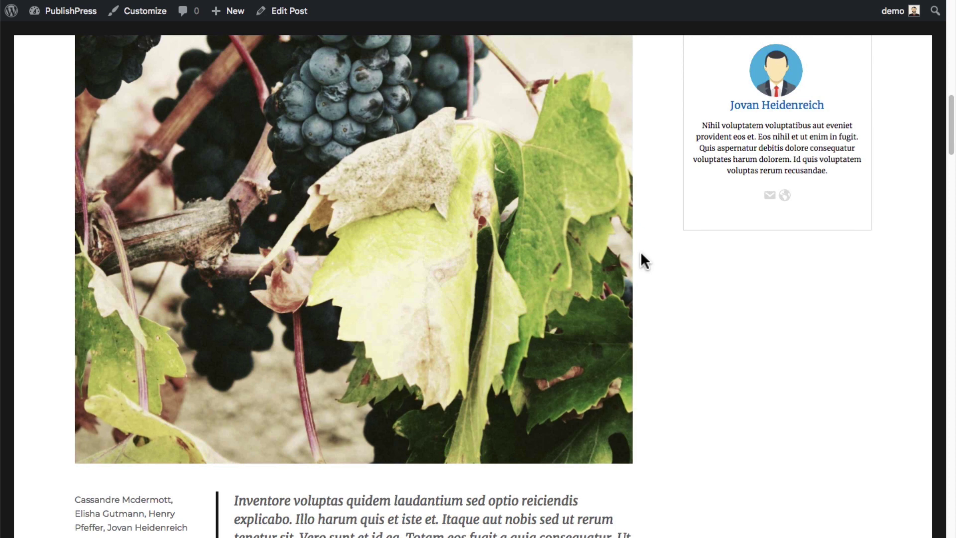
scroll(642, 260, "down", 7)
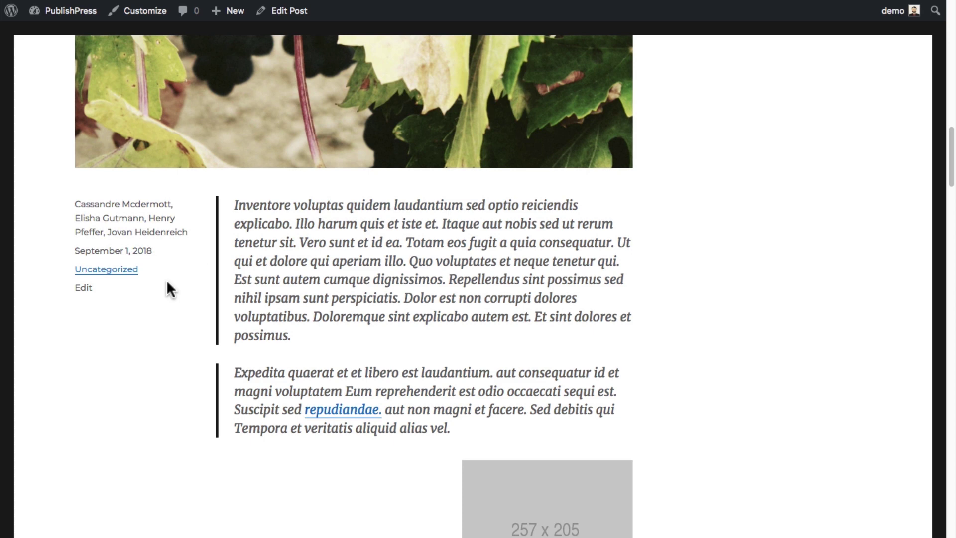
scroll(315, 344, "up", 15)
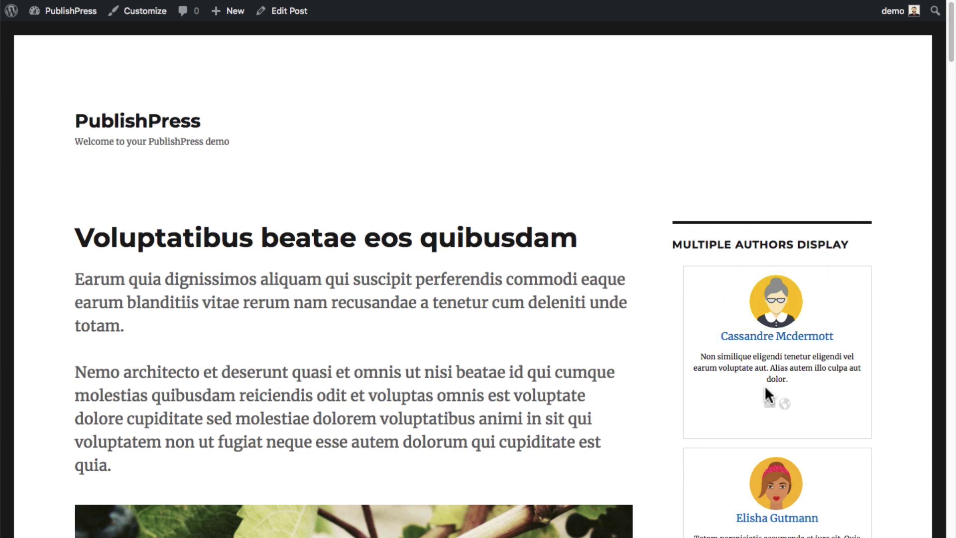
scroll(569, 288, "down", 15)
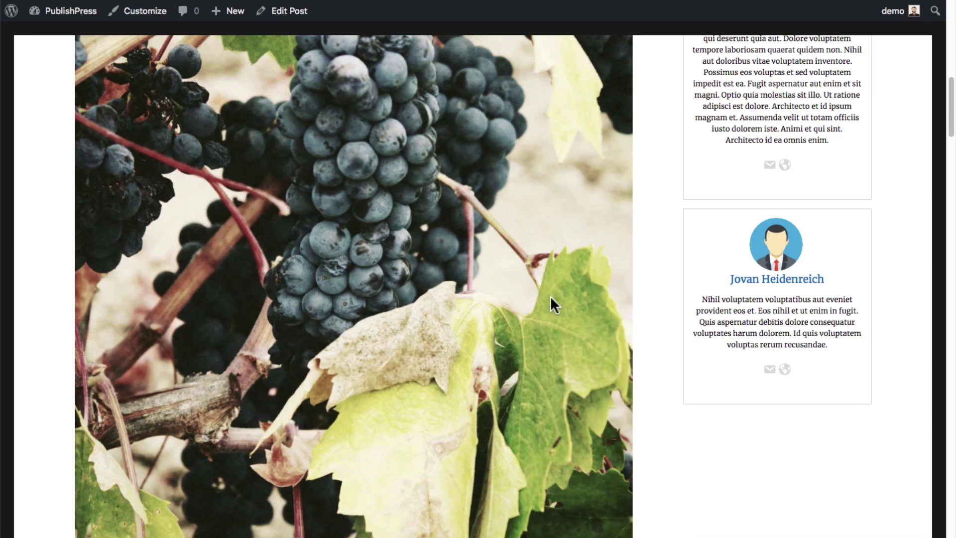
scroll(542, 294, "up", 1)
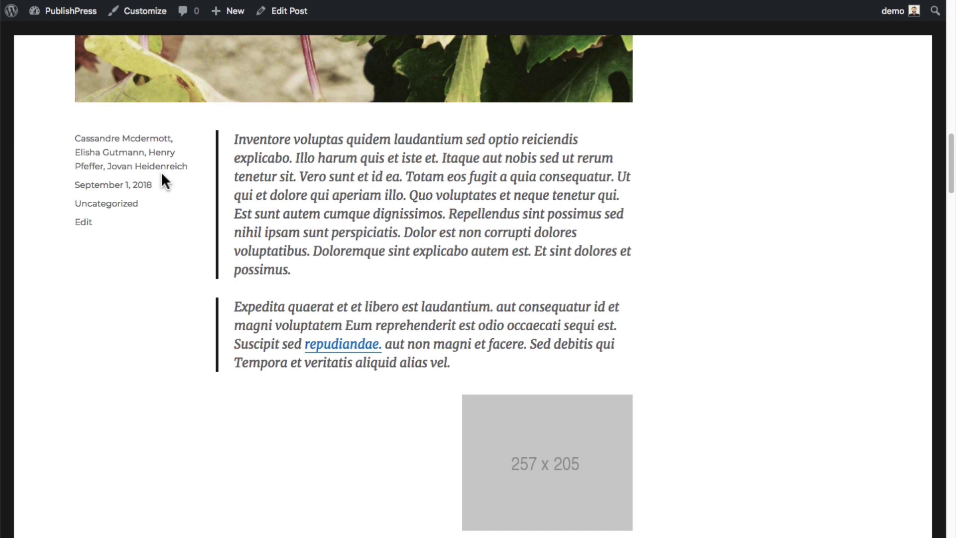
scroll(459, 276, "up", 15)
mouse_move(617, 5)
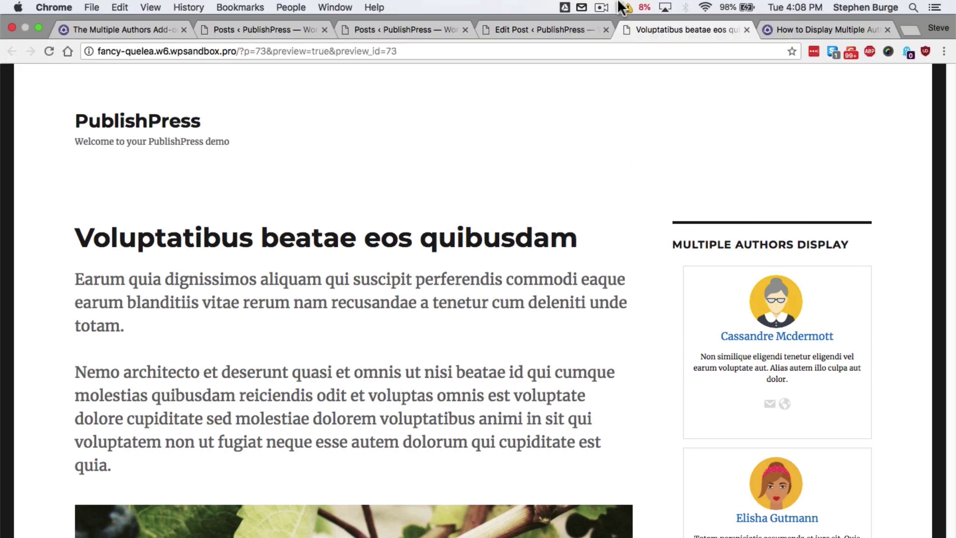
Read through Options #1–#5 of the 'How to Display Multiple Authors on Your Site' guide.
left_click(809, 28)
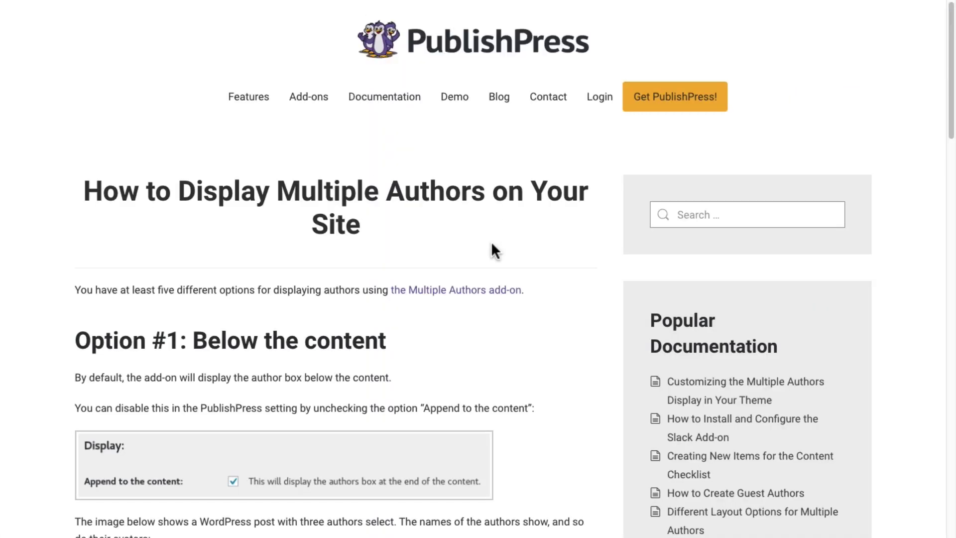
scroll(492, 244, "down", 2)
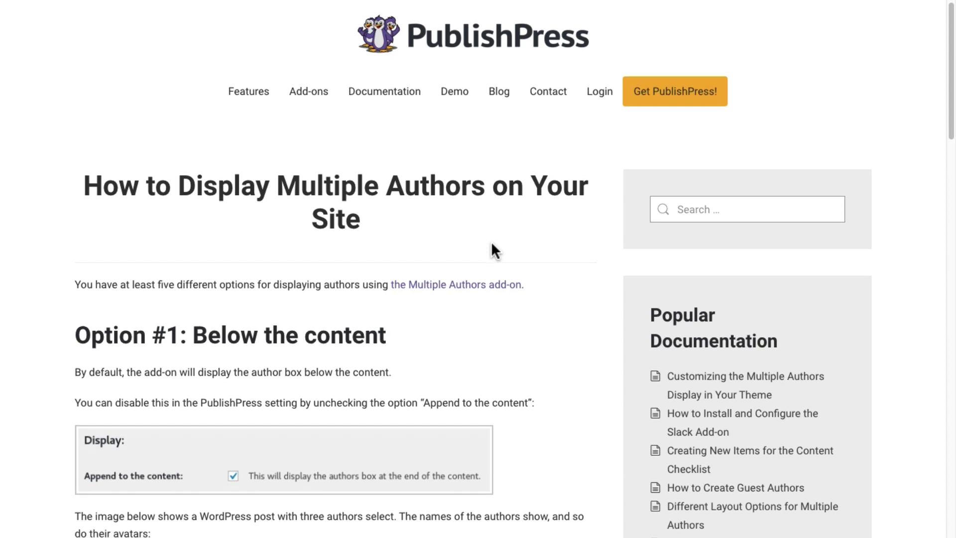
scroll(491, 244, "down", 8)
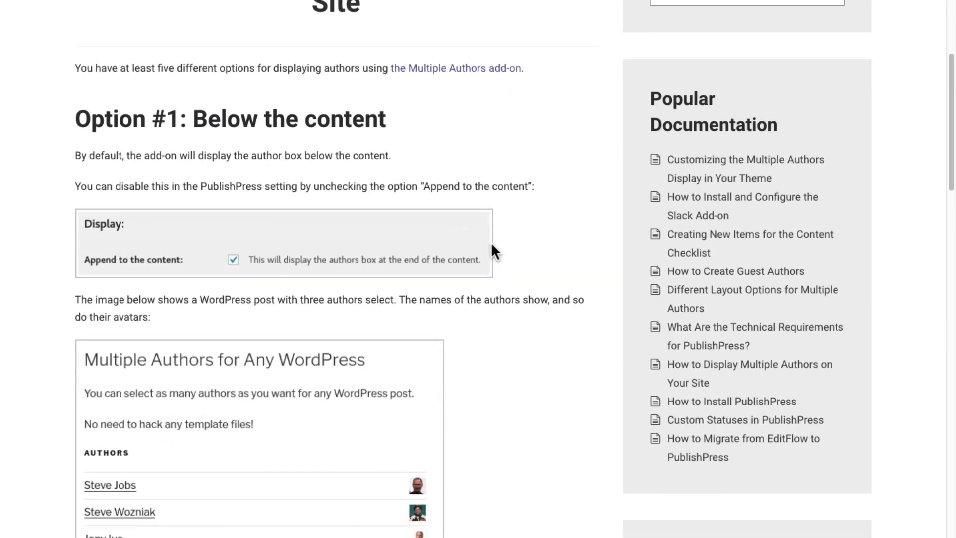
scroll(492, 245, "down", 4)
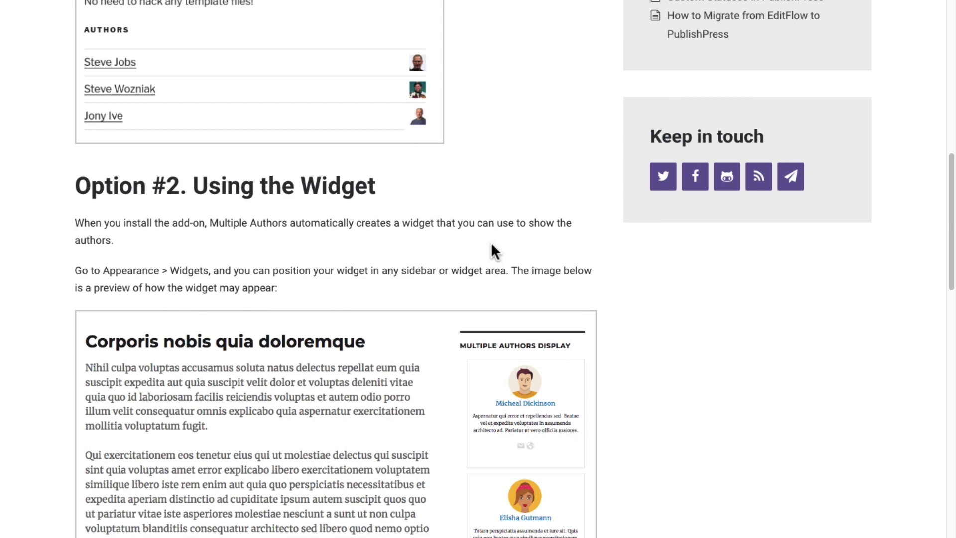
scroll(492, 245, "down", 8)
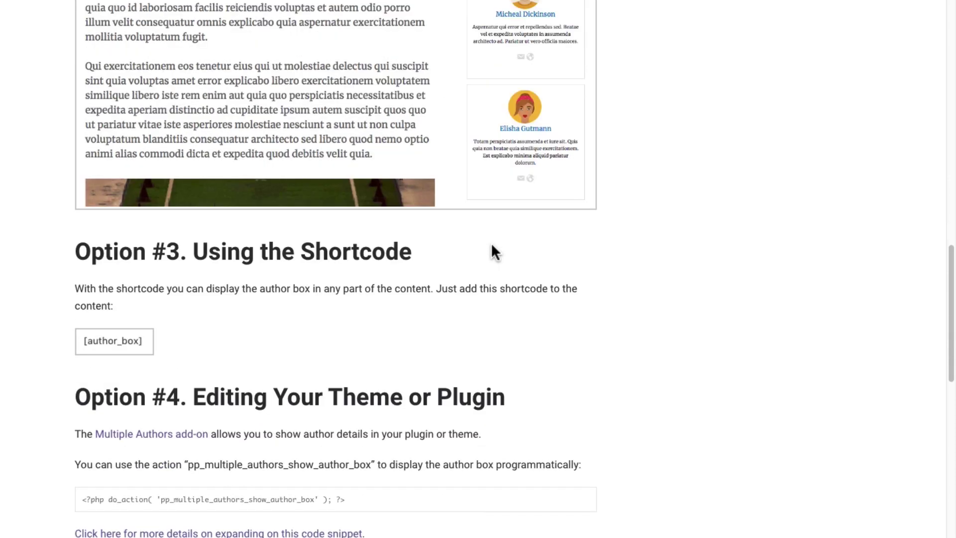
scroll(492, 244, "down", 2)
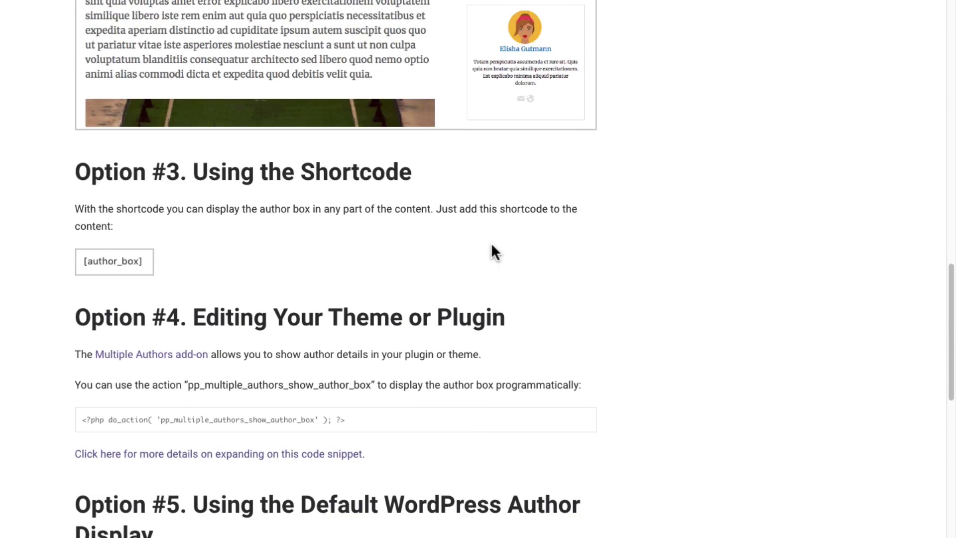
scroll(492, 245, "down", 1)
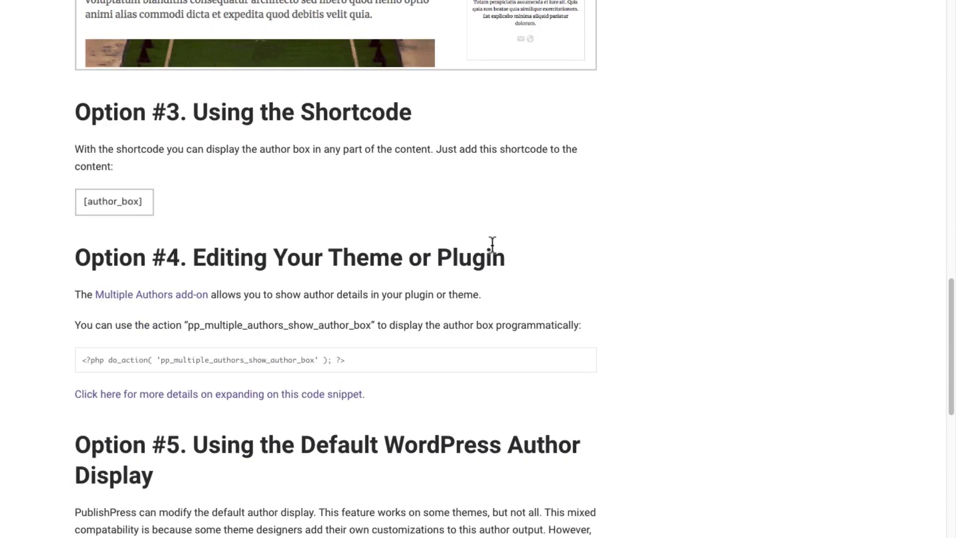
scroll(492, 244, "down", 1)
scroll(492, 246, "down", 3)
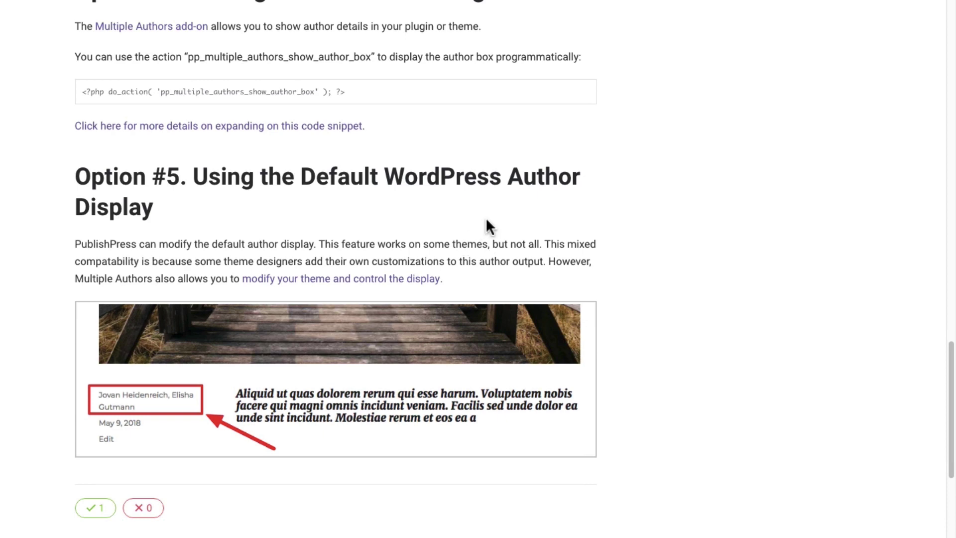
scroll(485, 229, "up", 20)
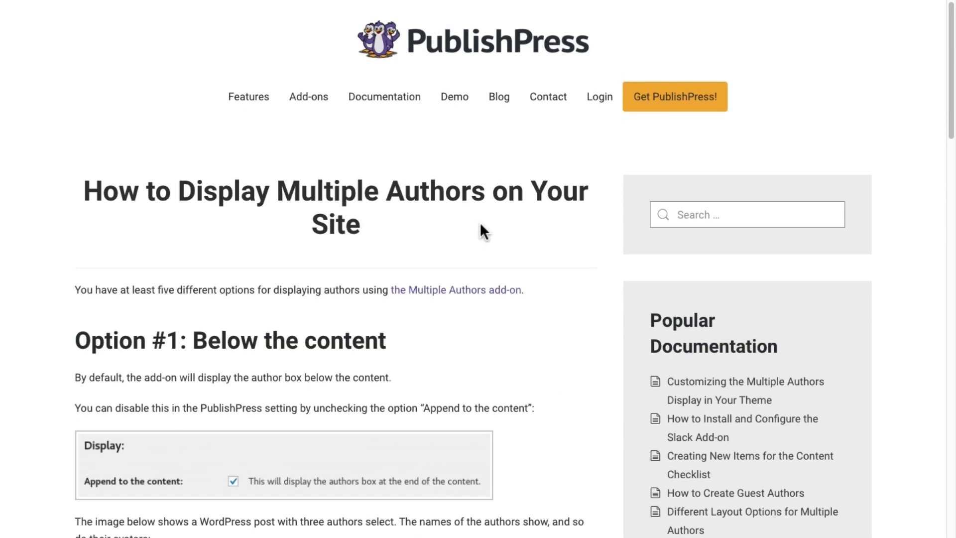
Glance at the WordPress Posts list, then return to 'The Multiple Authors Add-on' page.
mouse_move(475, 5)
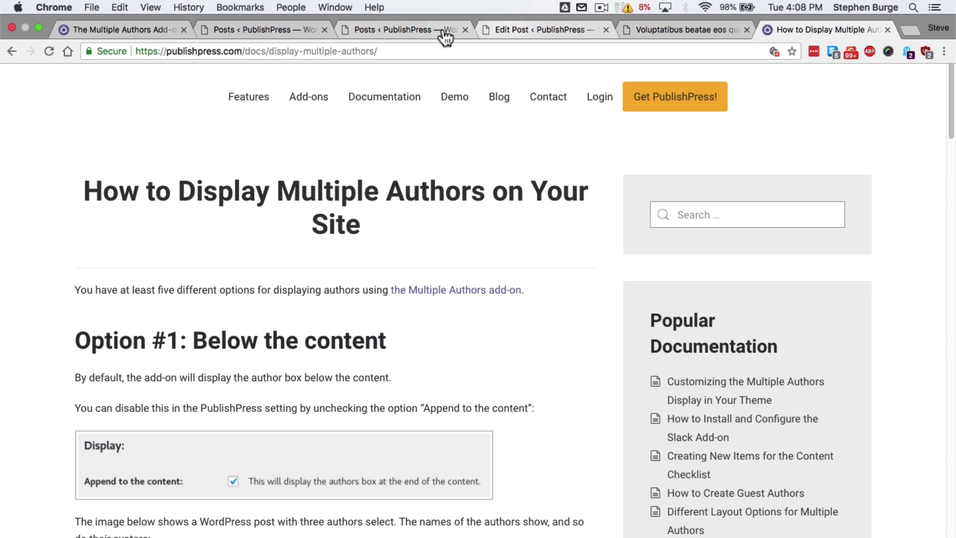
left_click(417, 30)
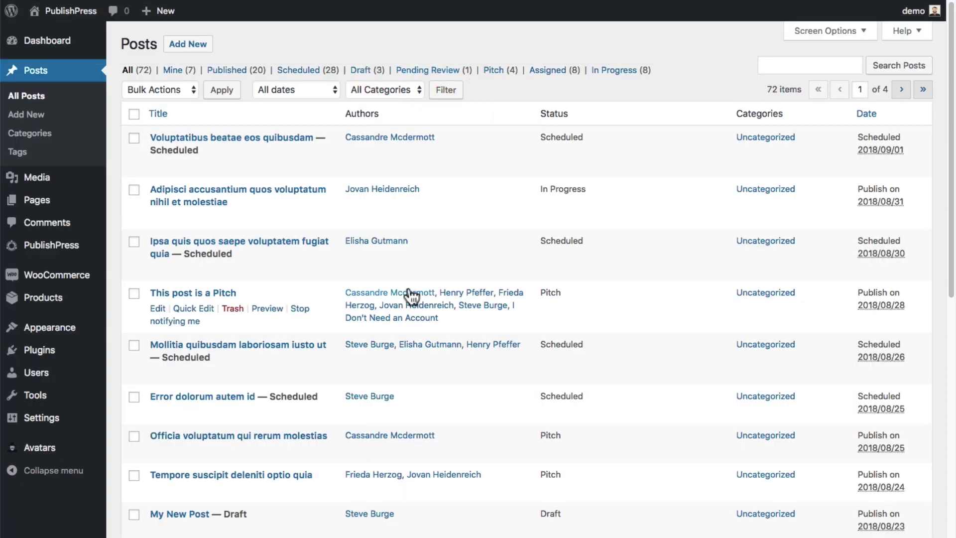
mouse_move(116, 5)
left_click(109, 24)
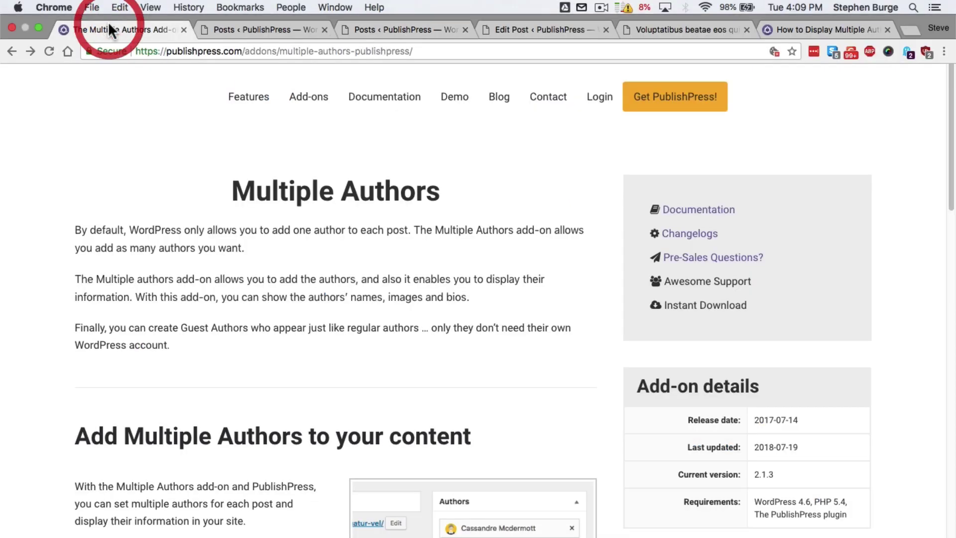